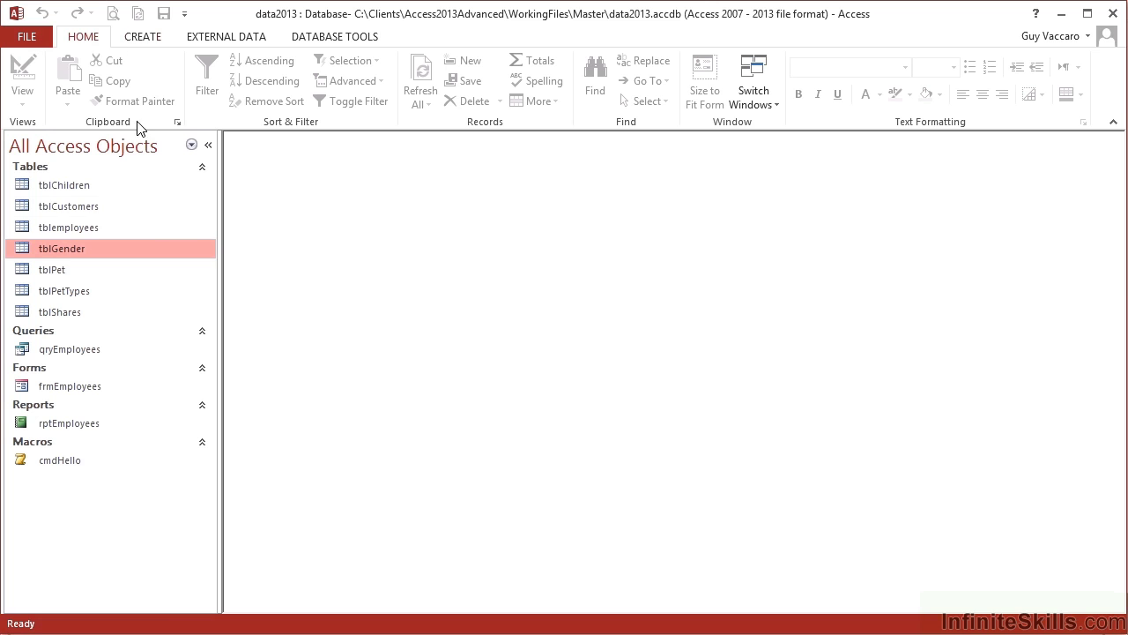
Open tblemployees and scroll across all its employee columns, then back to ID.
left_click(106, 210)
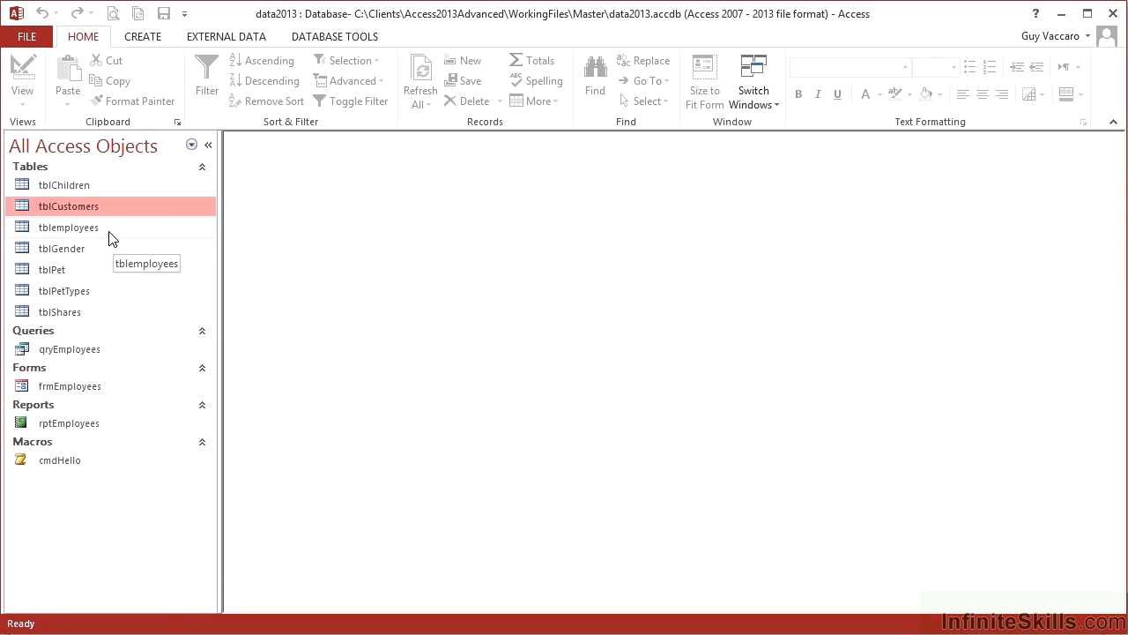
left_click(112, 236)
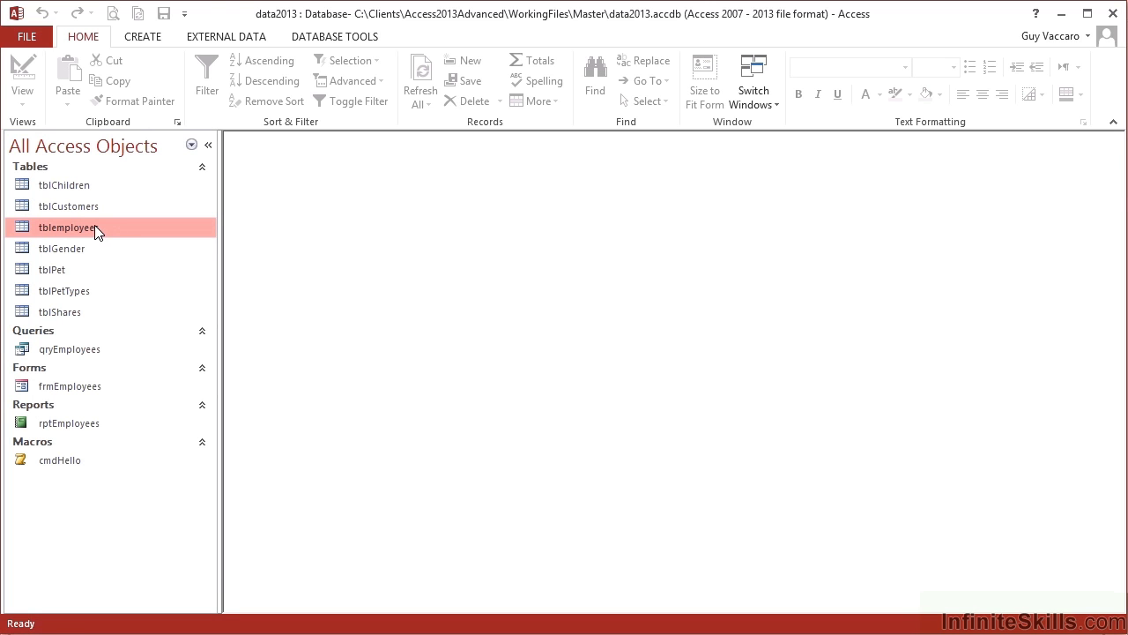
double_click(95, 231)
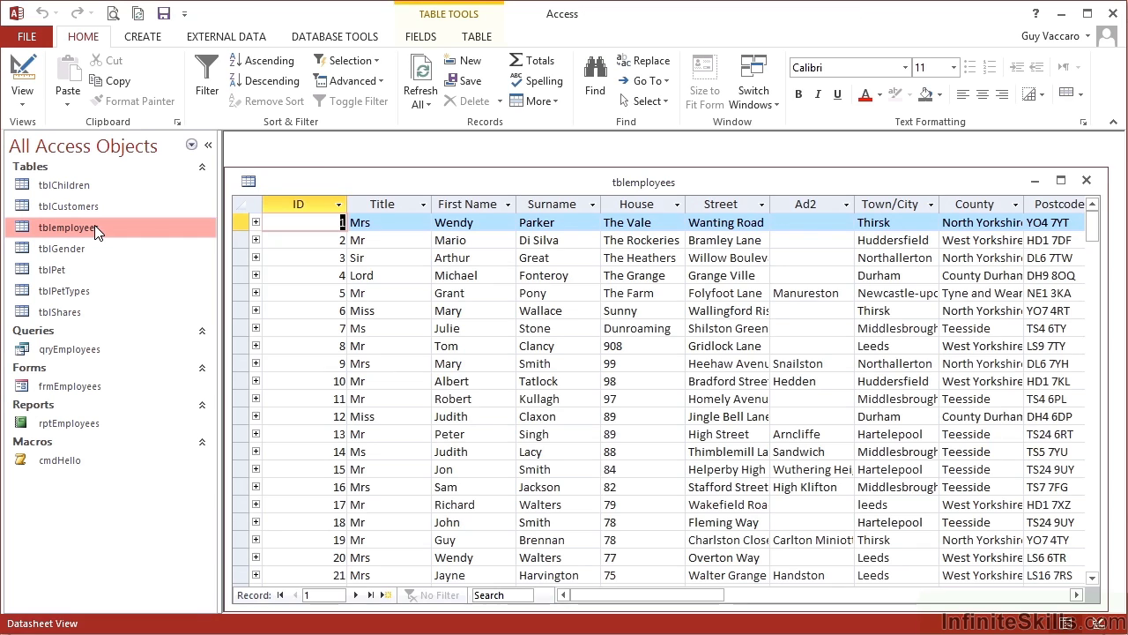
double_click(345, 183)
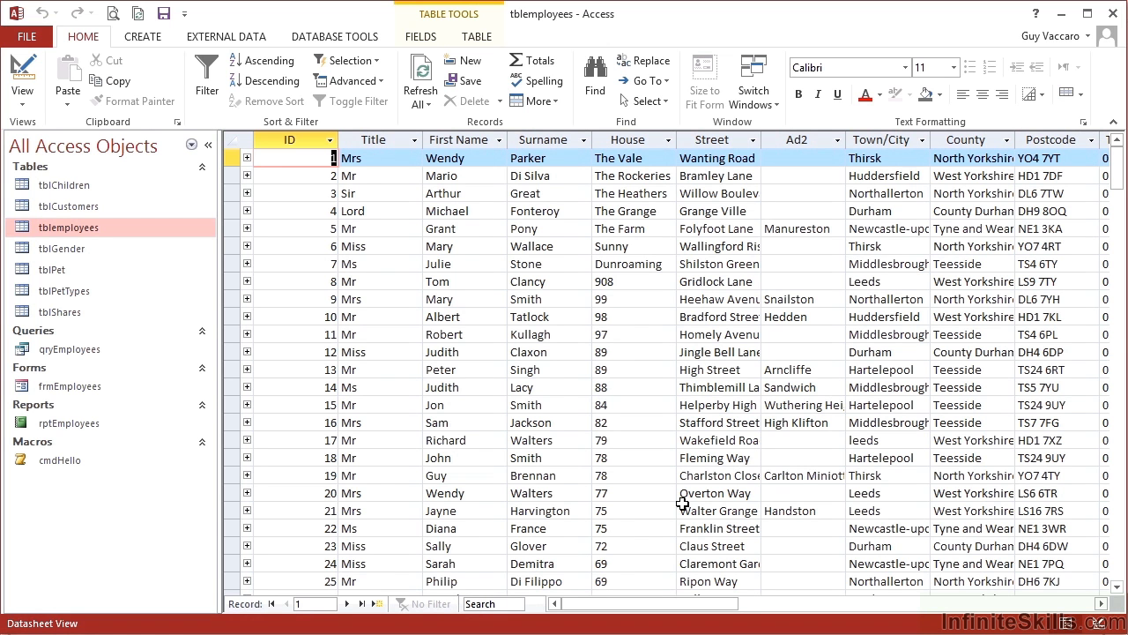
left_click_drag(731, 605, 781, 606)
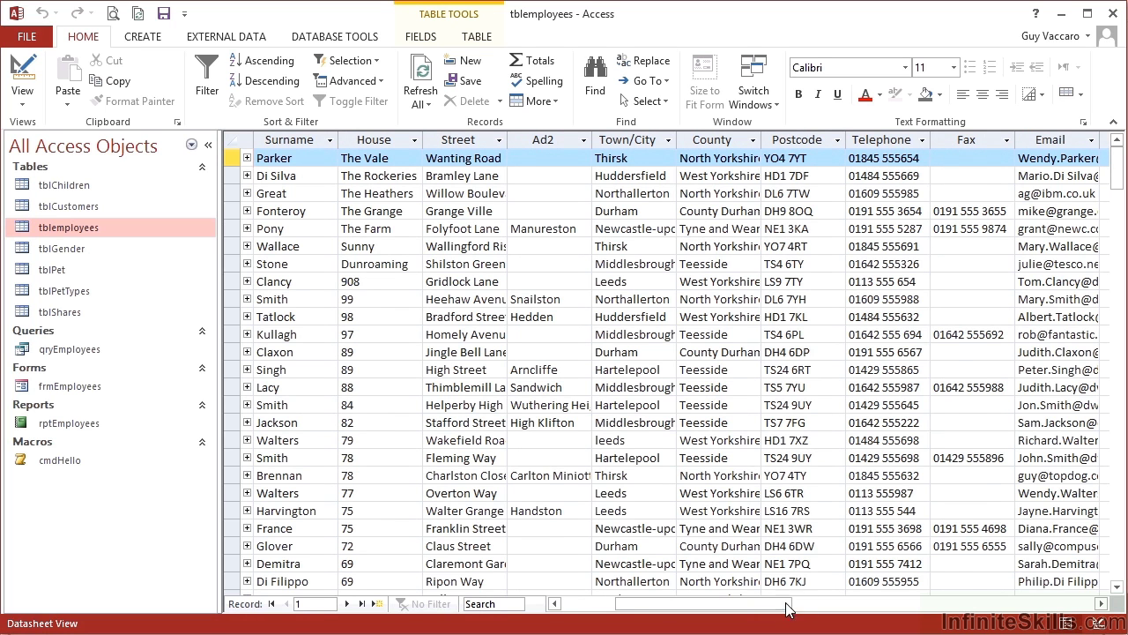
left_click_drag(780, 608, 792, 615)
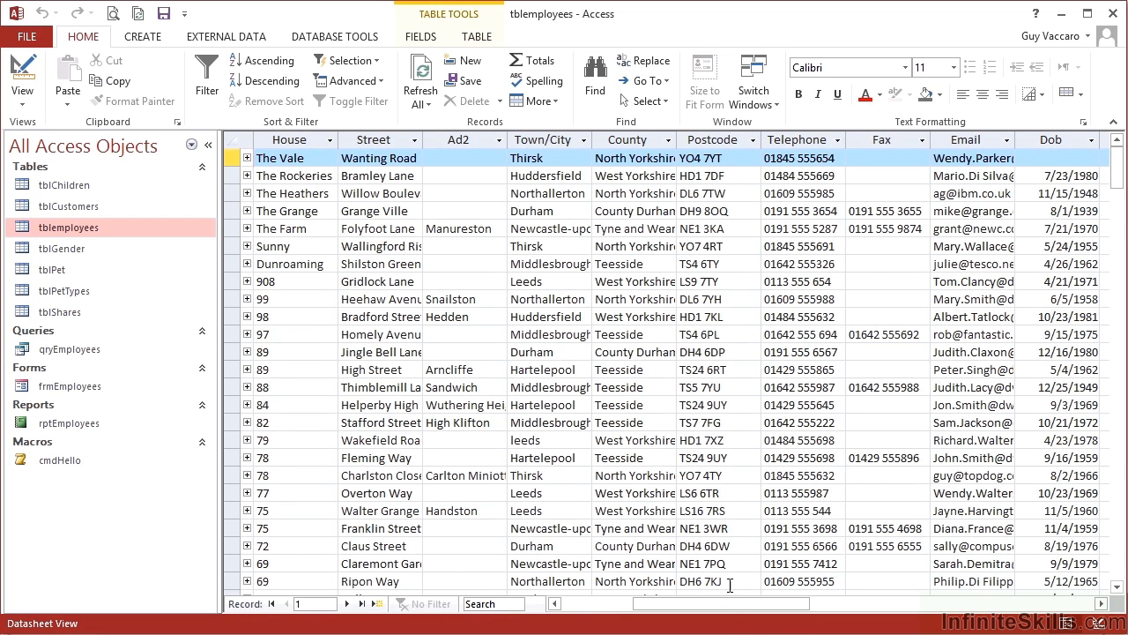
left_click_drag(726, 606, 604, 608)
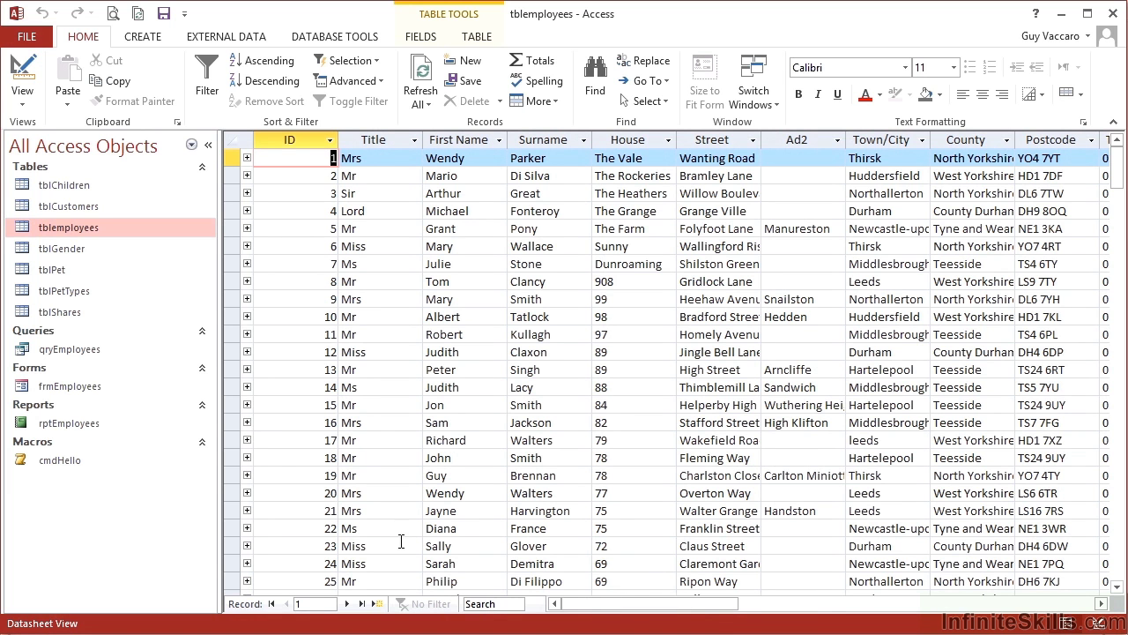
left_click(88, 208)
Open tblCustomers, scroll right through its columns and autofit the EmailAddress column.
double_click(88, 208)
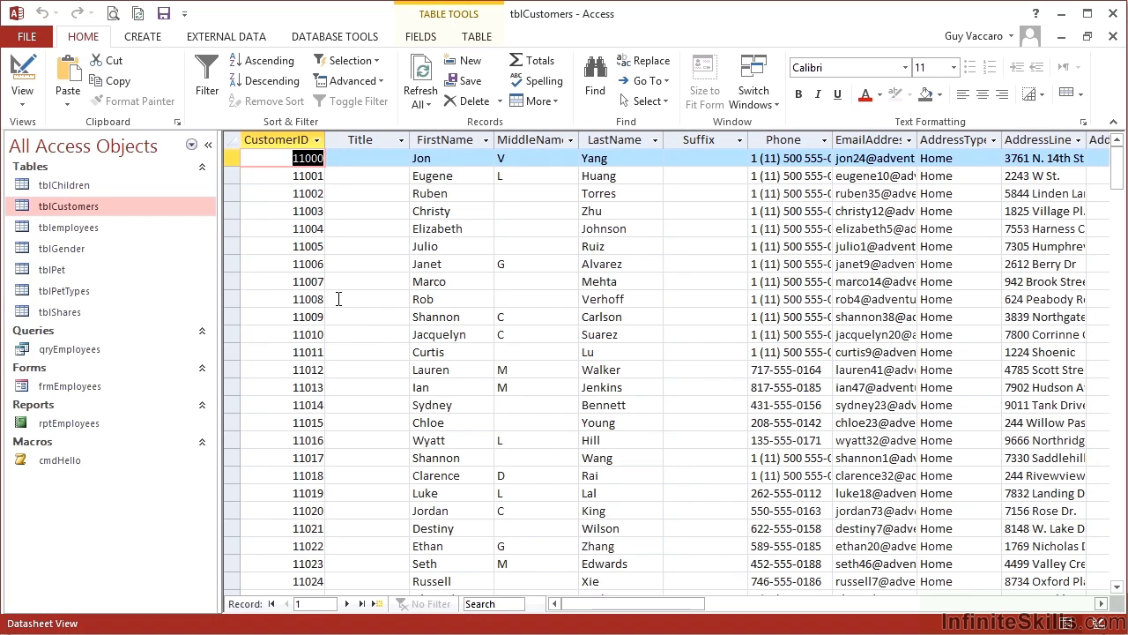
left_click_drag(629, 610, 714, 610)
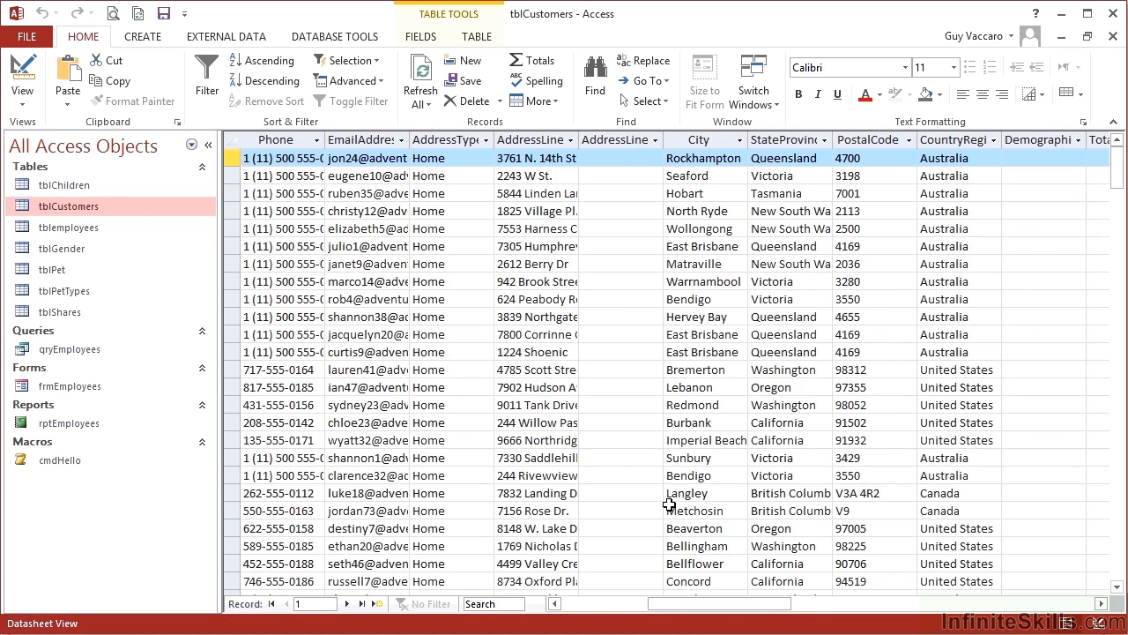
double_click(410, 140)
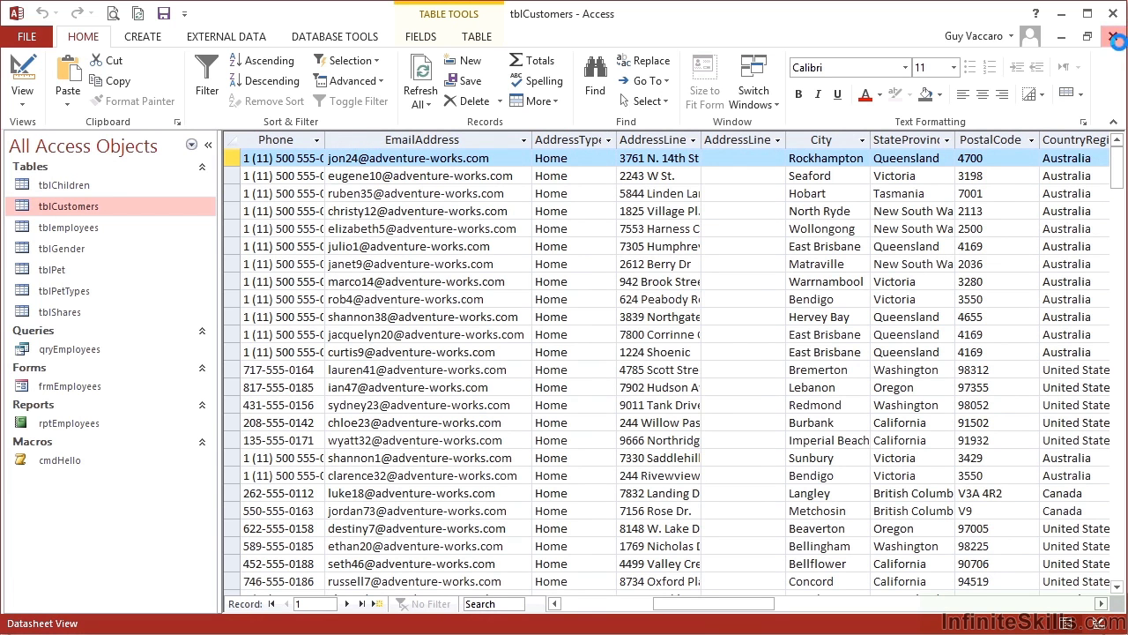
Close tblCustomers without saving layout changes, then close tblemployees.
left_click(1114, 38)
left_click(574, 377)
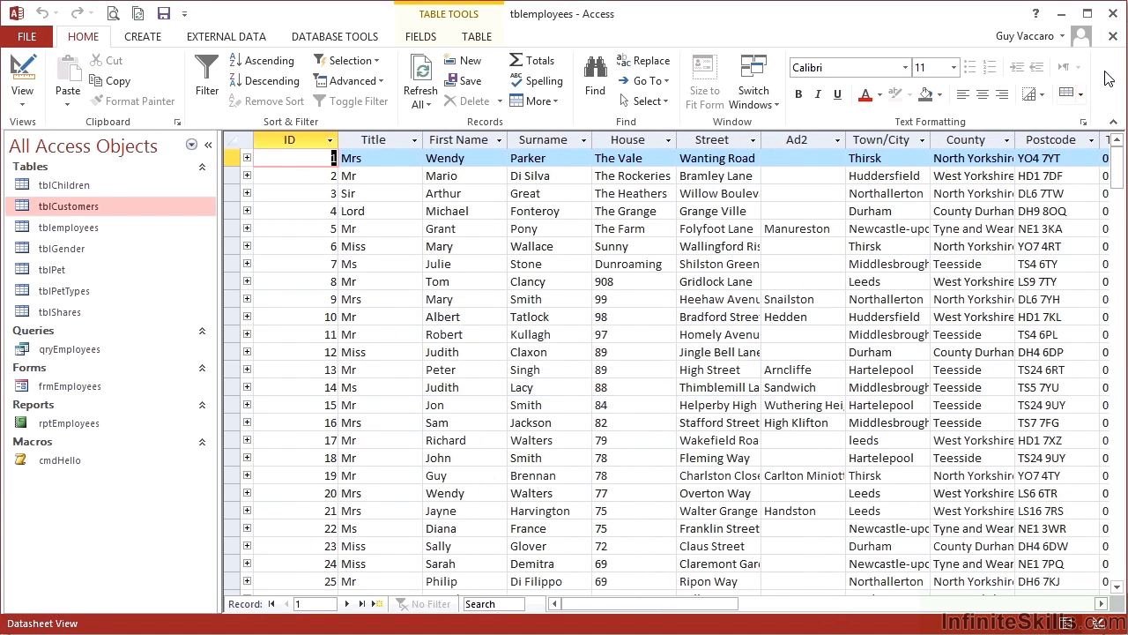
left_click(1112, 37)
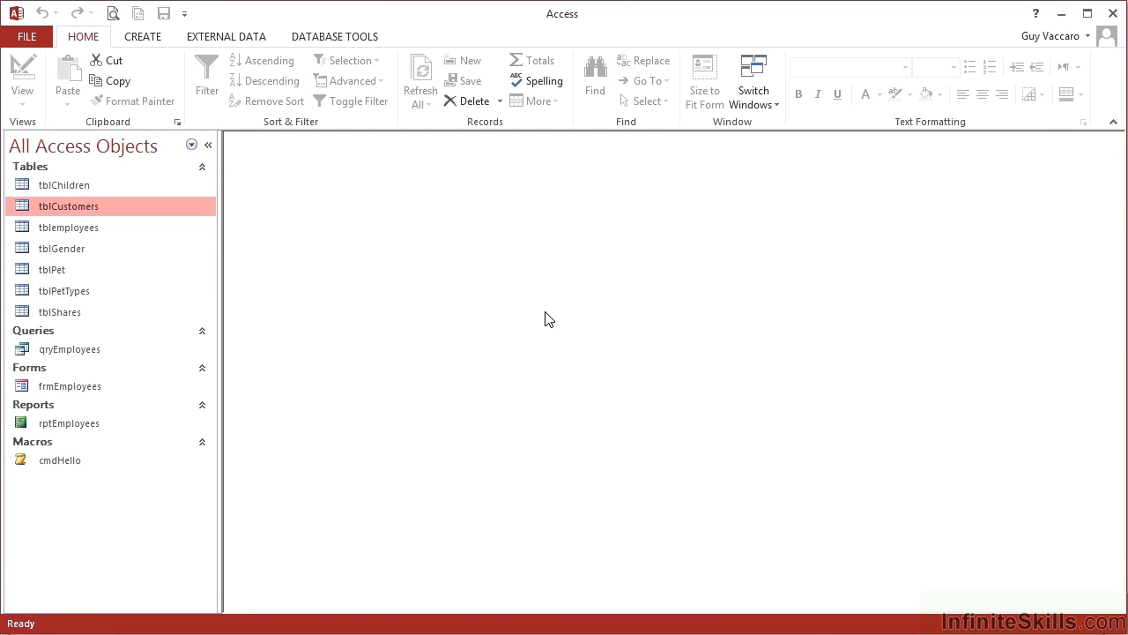
Create a blank query and enter SQL selecting id, [first name], surname, [town/city], email and an EMPLOYEE Flag from tblemployees.
left_click(144, 42)
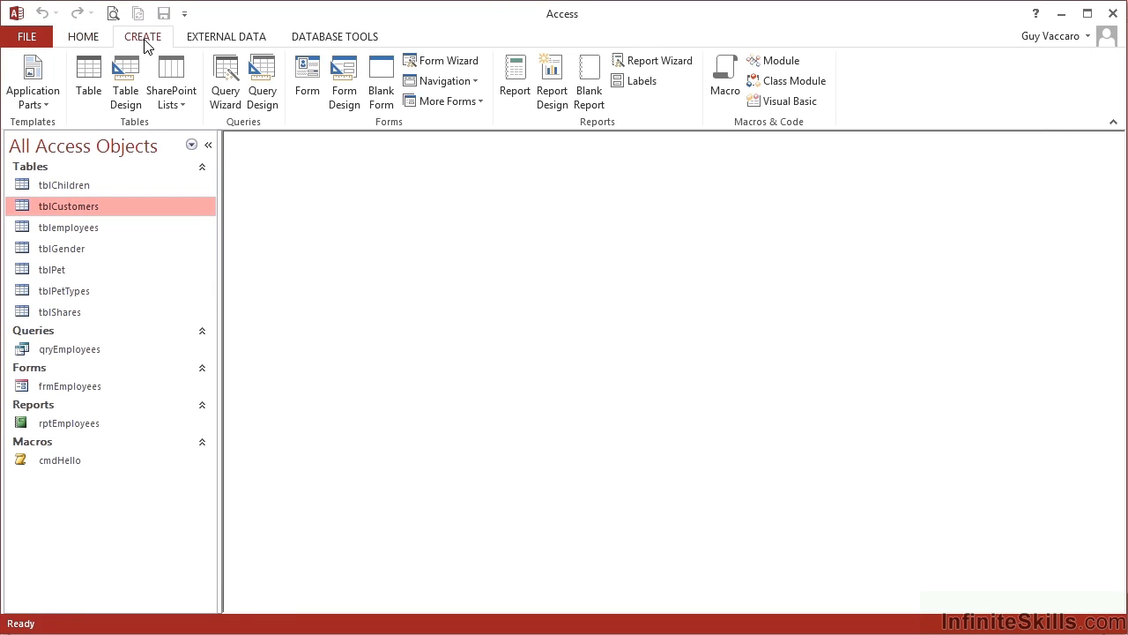
left_click(257, 85)
left_click(669, 620)
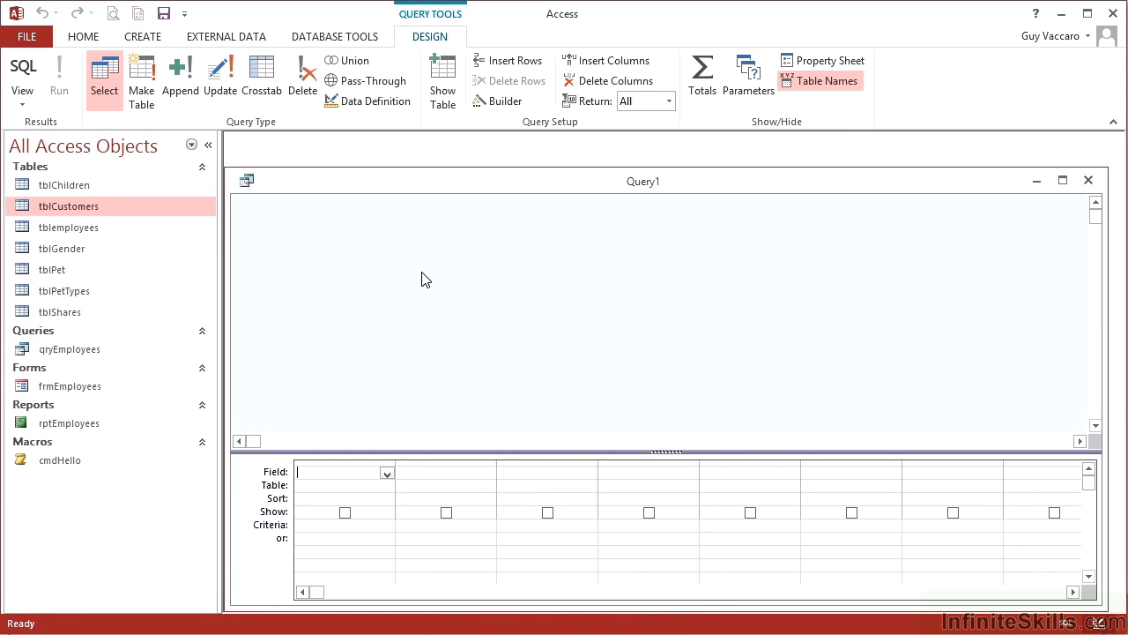
left_click(24, 77)
double_click(323, 183)
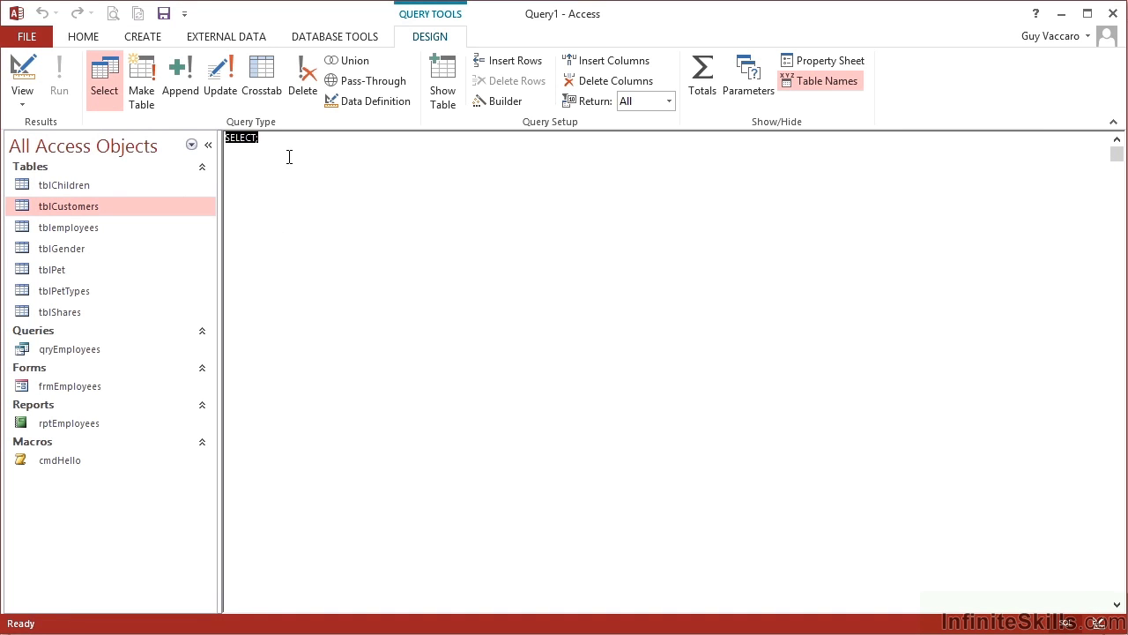
left_click(290, 146)
key("BackSpace")
type("id, [first name")
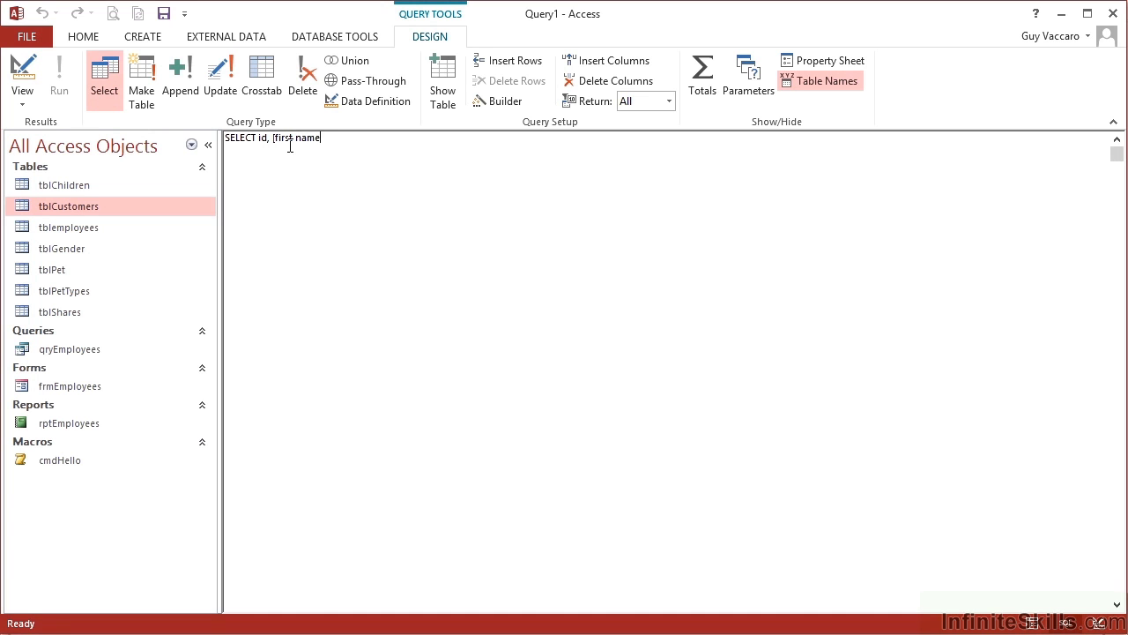
type("]")
type(", surname,")
type(" [town")
type("/city")
type("]")
type(", email")
type(", '")
type("EMPLOYE")
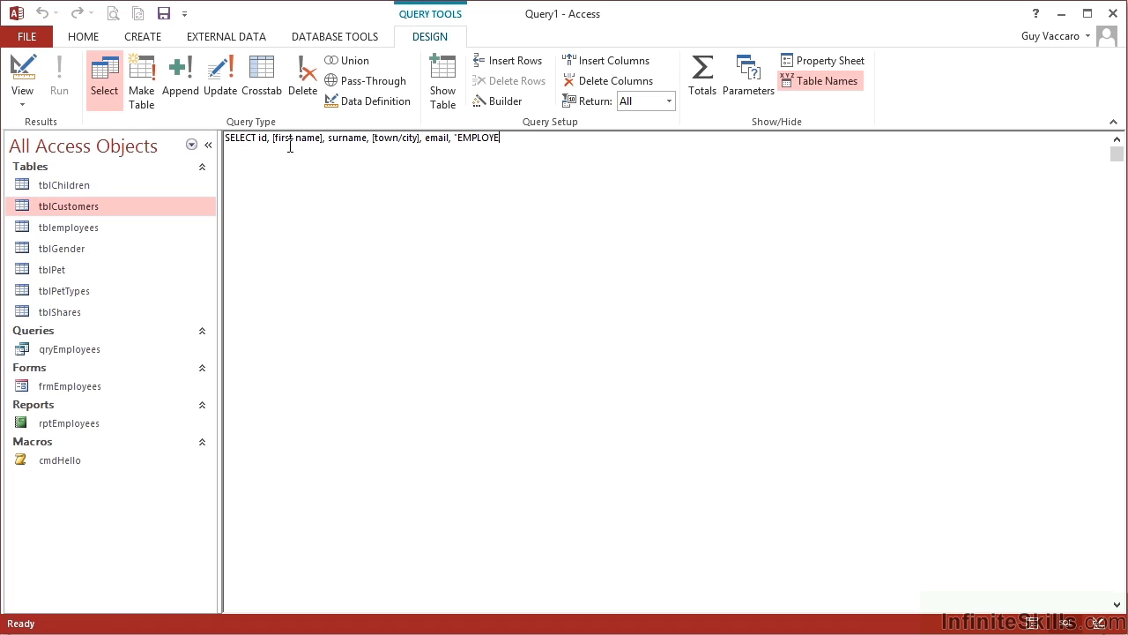
type("E\" as Flag")
type("FROM ")
type("tblemploye")
type("es")
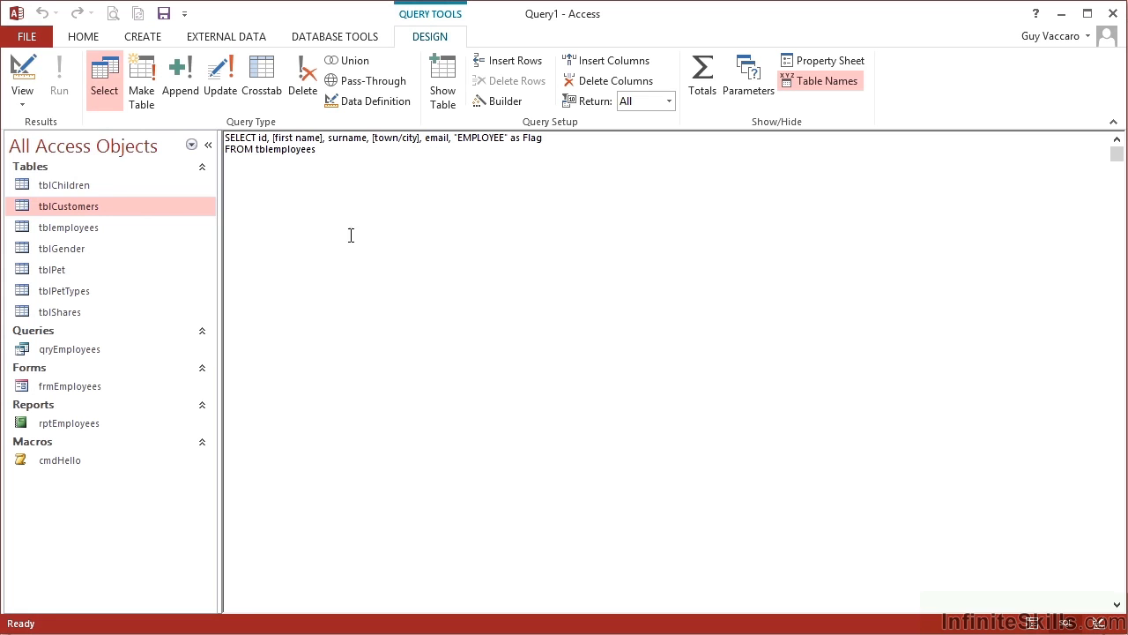
Preview the employee query's results in Datasheet View, then return to SQL View.
left_click(23, 105)
left_click(80, 132)
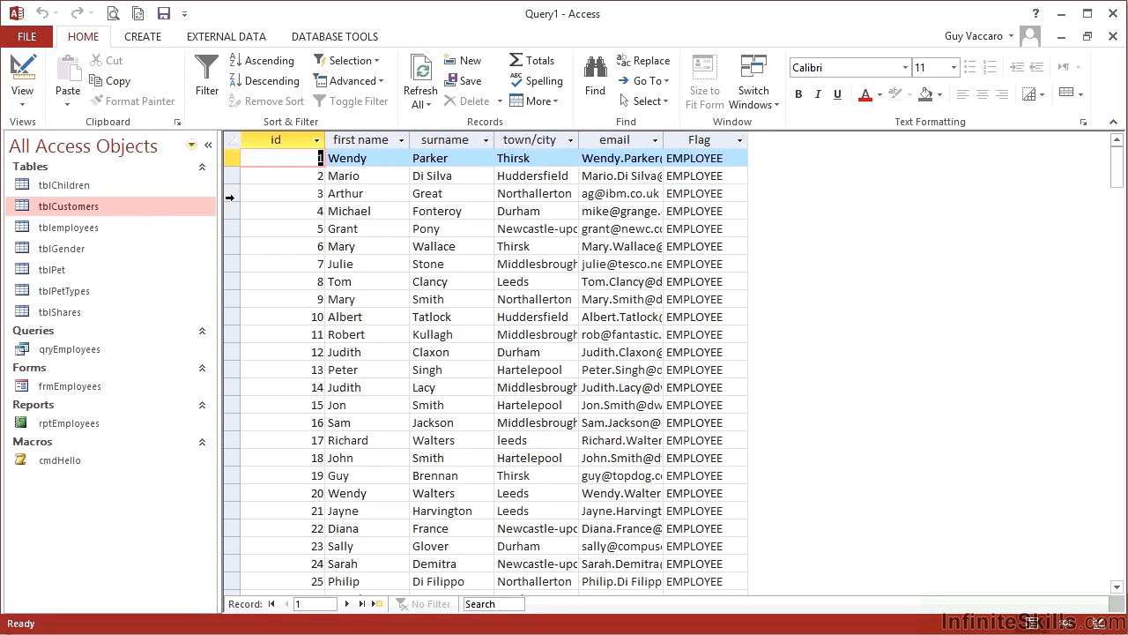
scroll(419, 246, "down", 3)
scroll(419, 246, "up", 3)
left_click(23, 104)
left_click(37, 168)
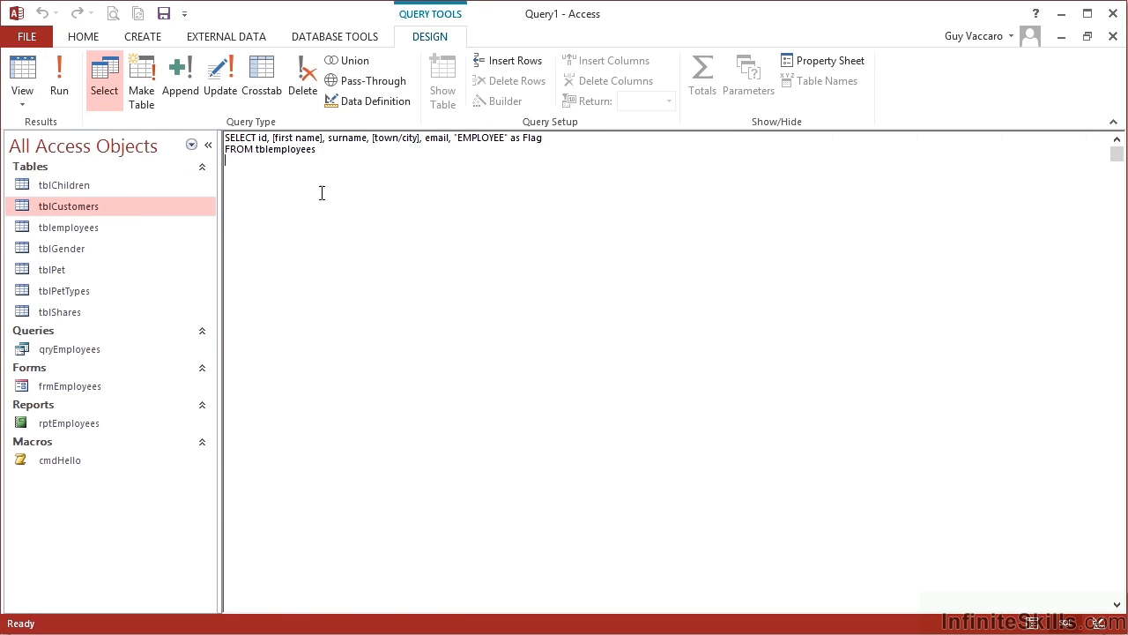
Create a second query with SQL selecting customerid, firstname, lastname, city, emailaddress and "CUSTOMER" as Flag FROM tblcustomers.
left_click(157, 38)
left_click(267, 94)
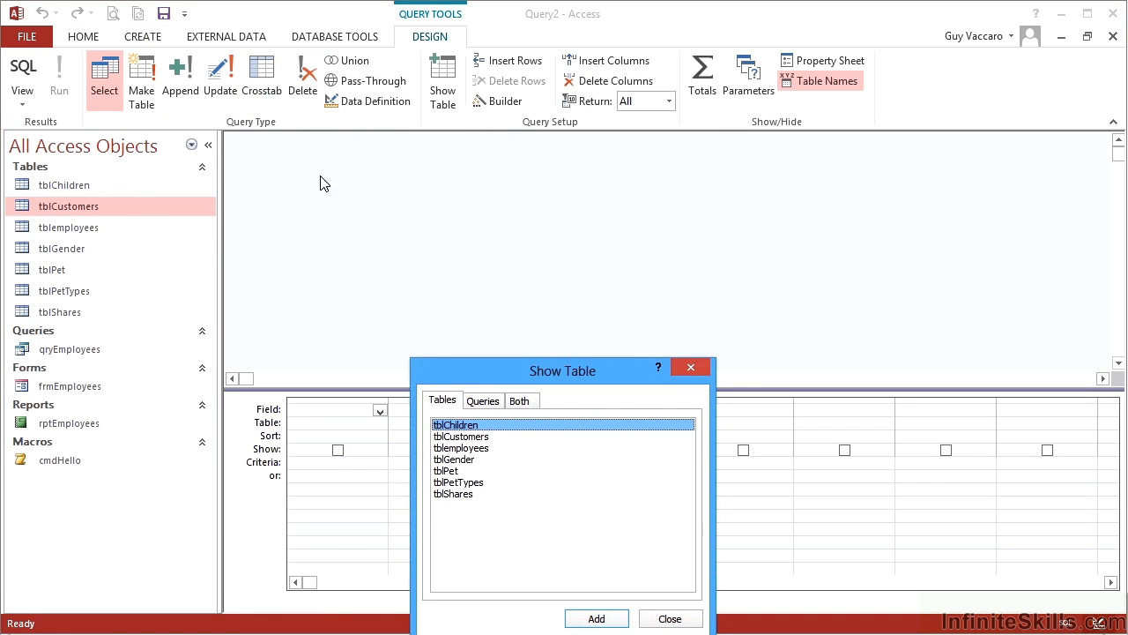
left_click(693, 371)
left_click(7, 89)
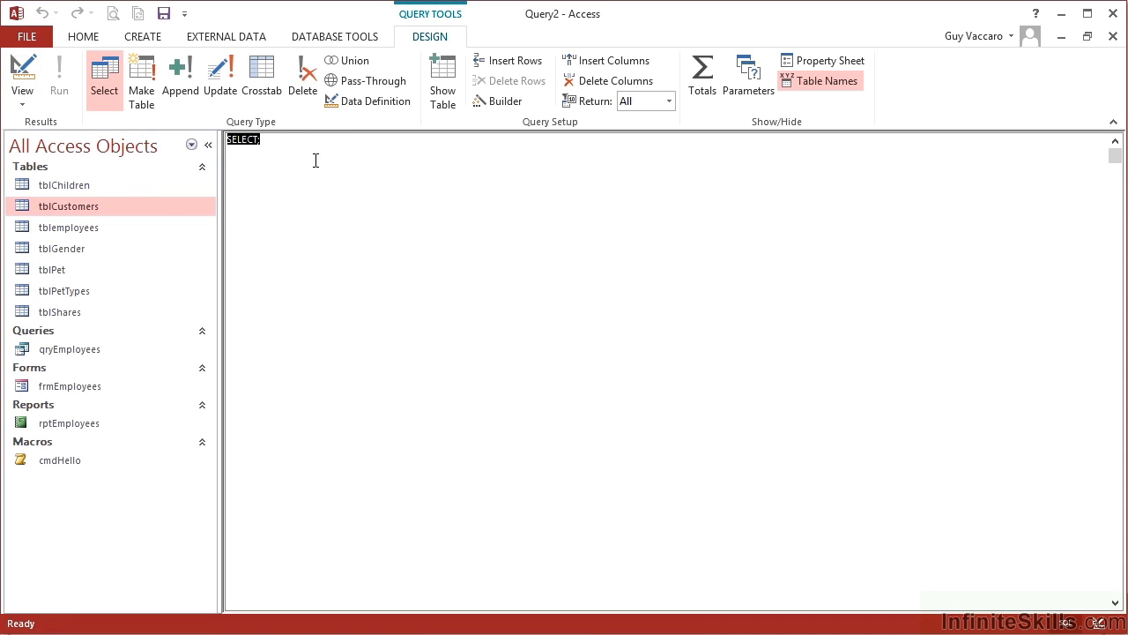
left_click(300, 138)
type("customerid, firstna")
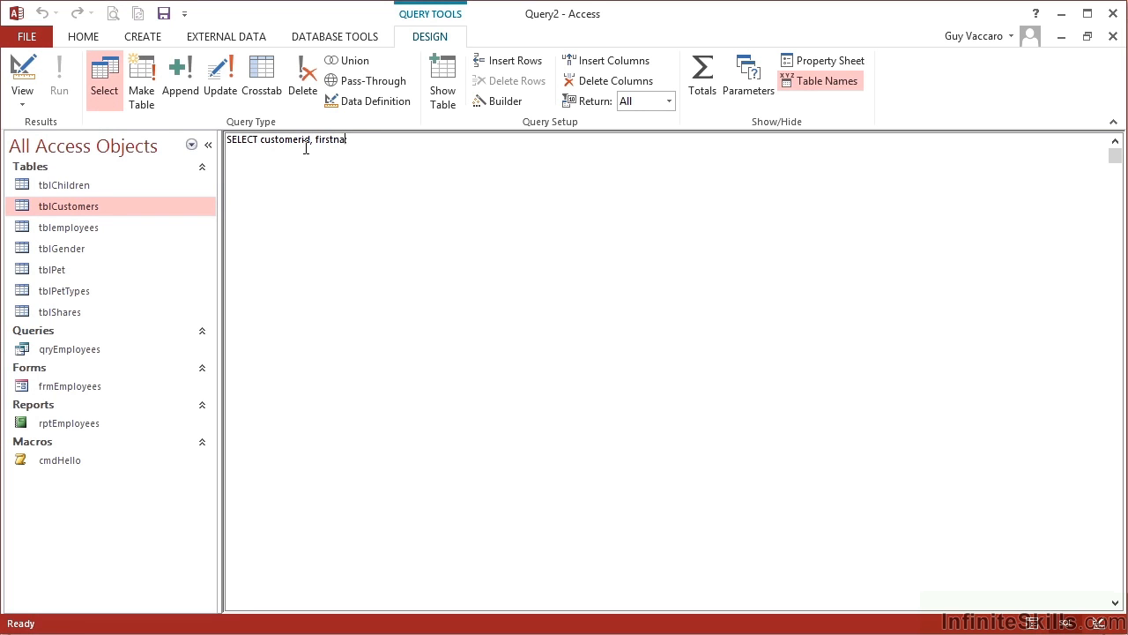
type("me,lastname,city,emailaddress")
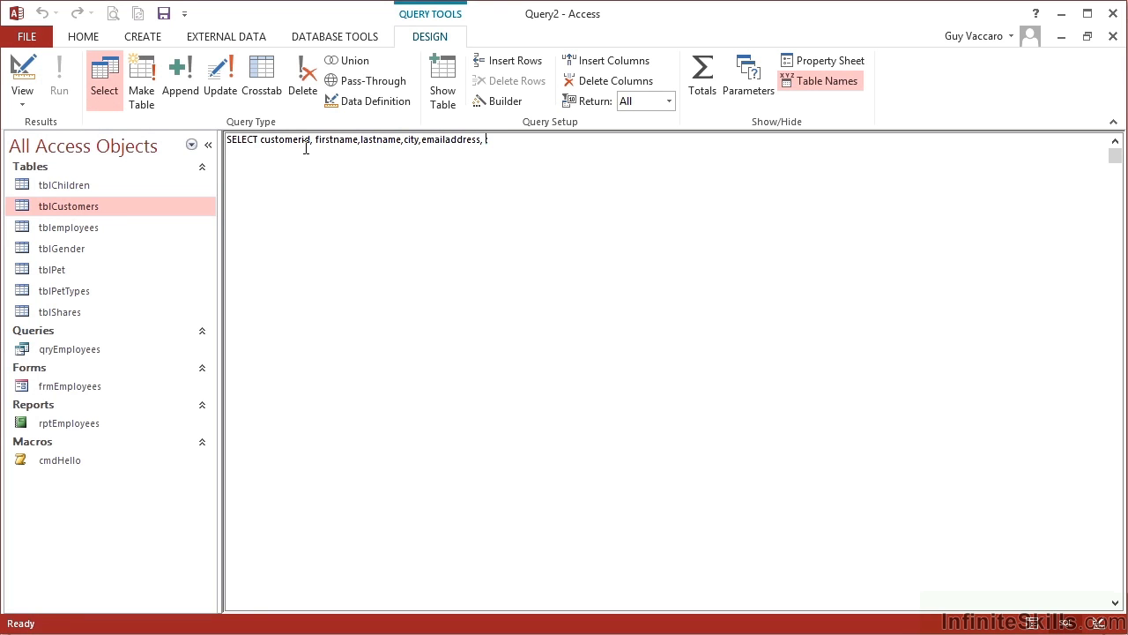
type(", \"CUSTOMER\" as Flag")
key("Return")
type("FROM tblcu")
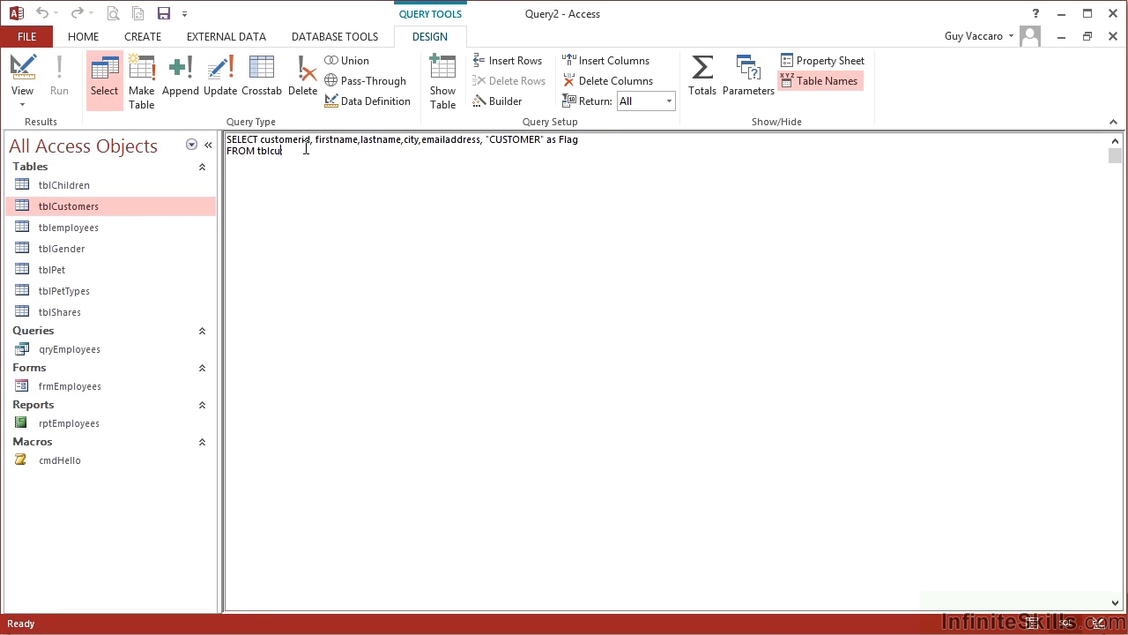
type("stomers;")
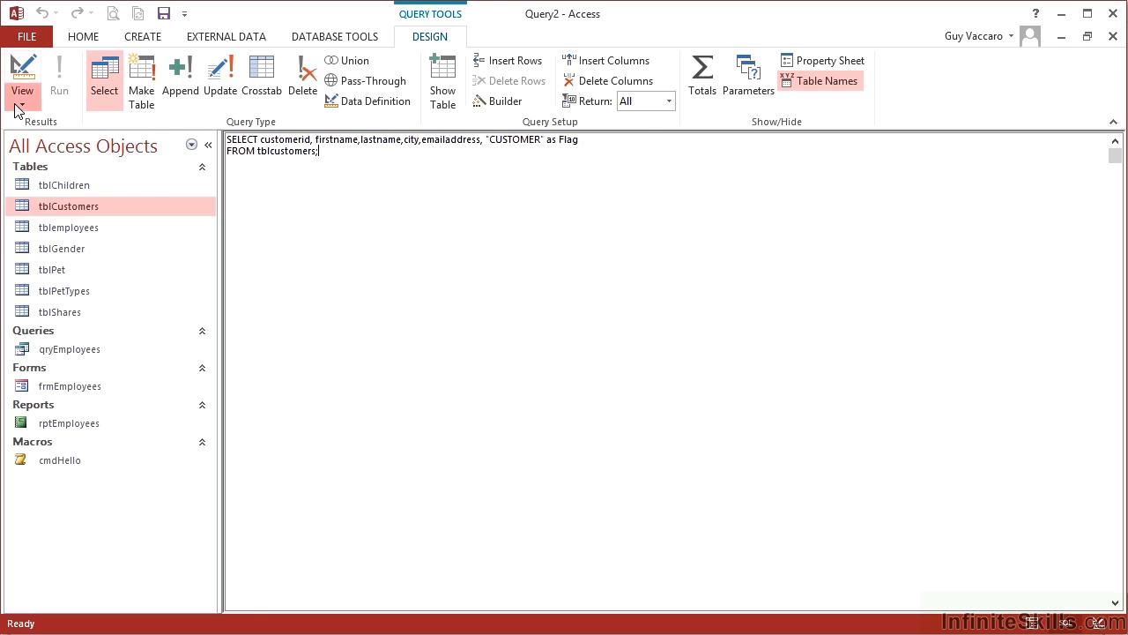
Check the customer query's results in Datasheet View, then return to its SQL.
left_click(18, 109)
left_click(81, 169)
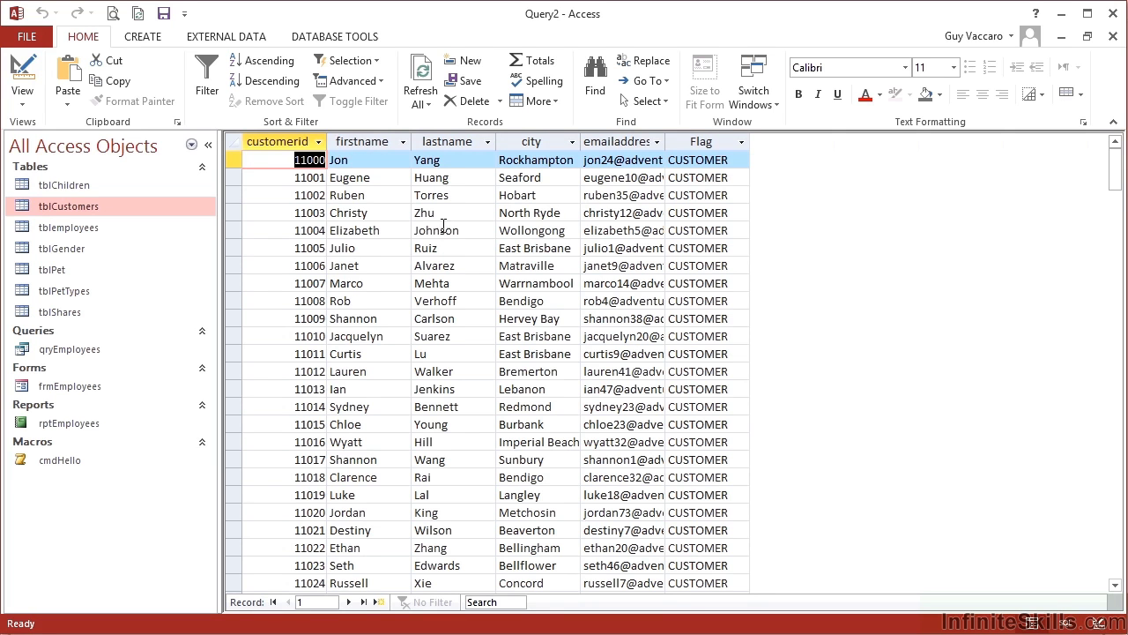
left_click(22, 96)
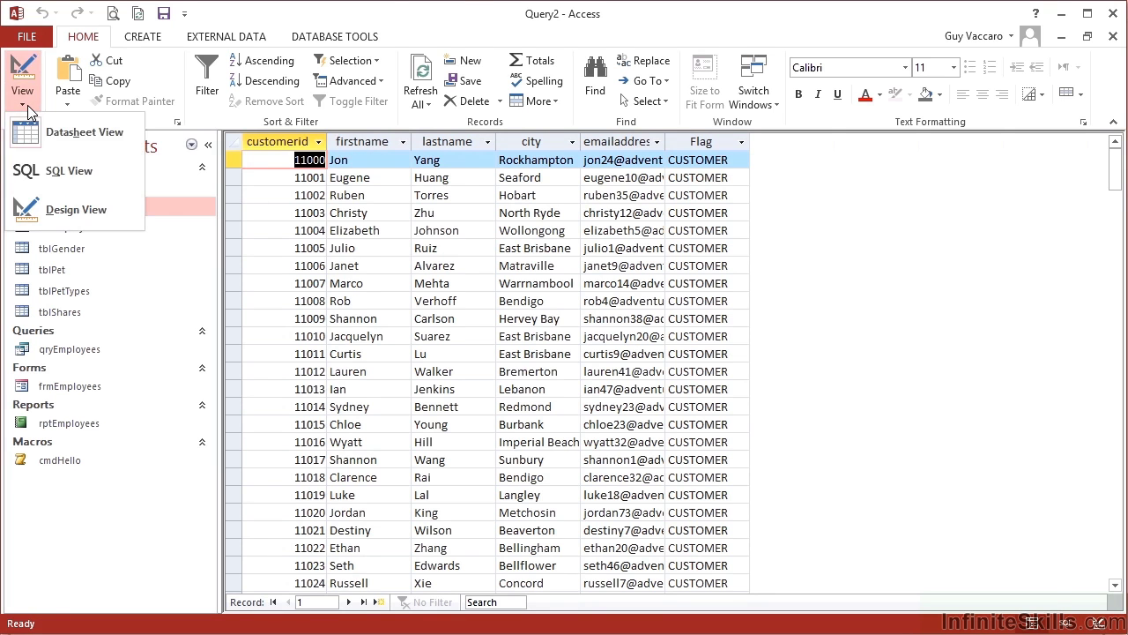
left_click(45, 160)
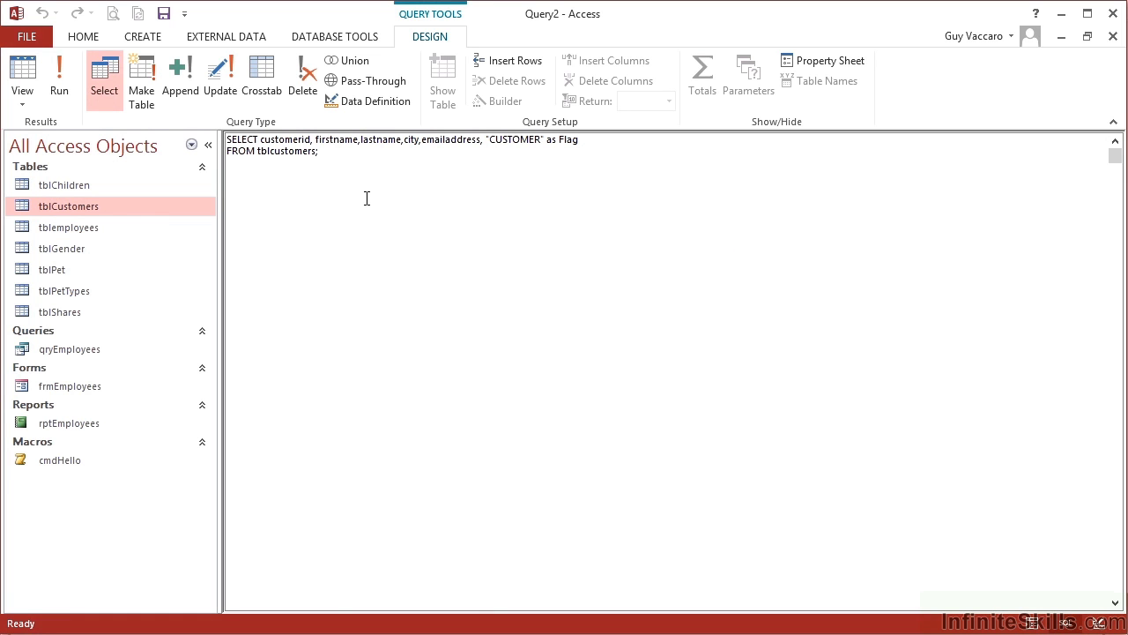
In Query1, add UNION below the employee SELECT and paste the customer SELECT after it.
key("ctrl+a")
key("ctrl+c")
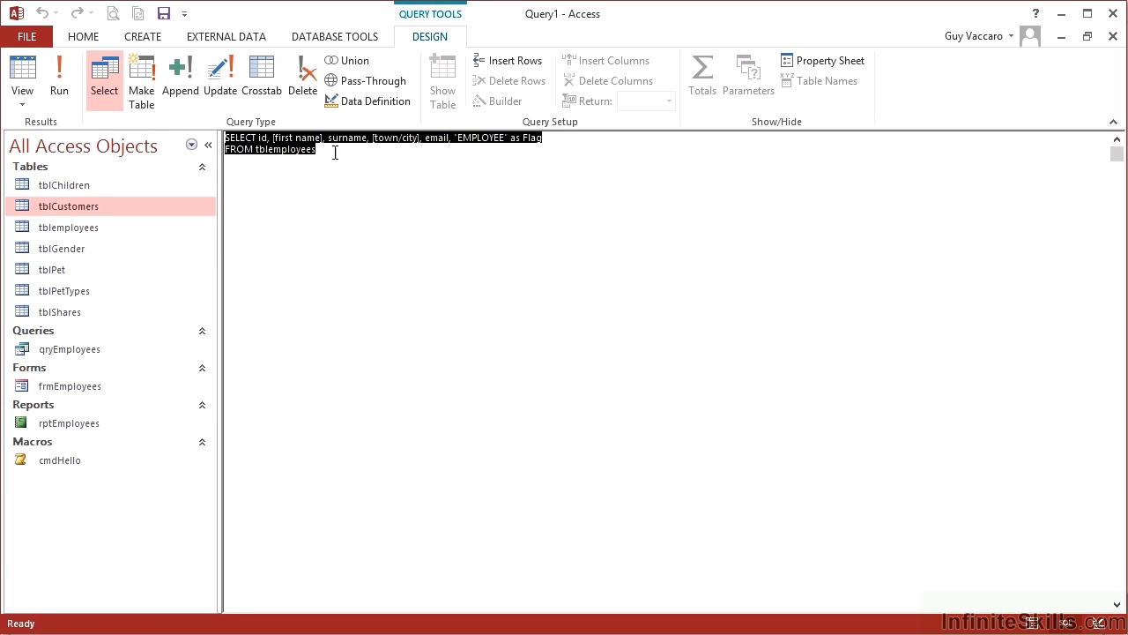
left_click(369, 167)
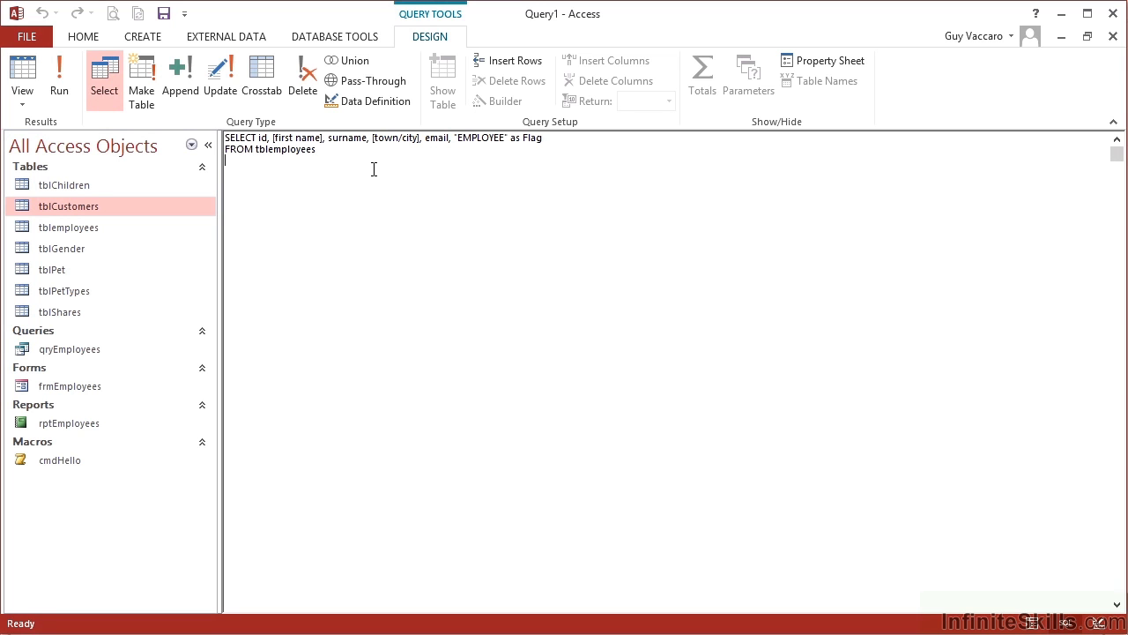
type("UNION")
key("ctrl+v")
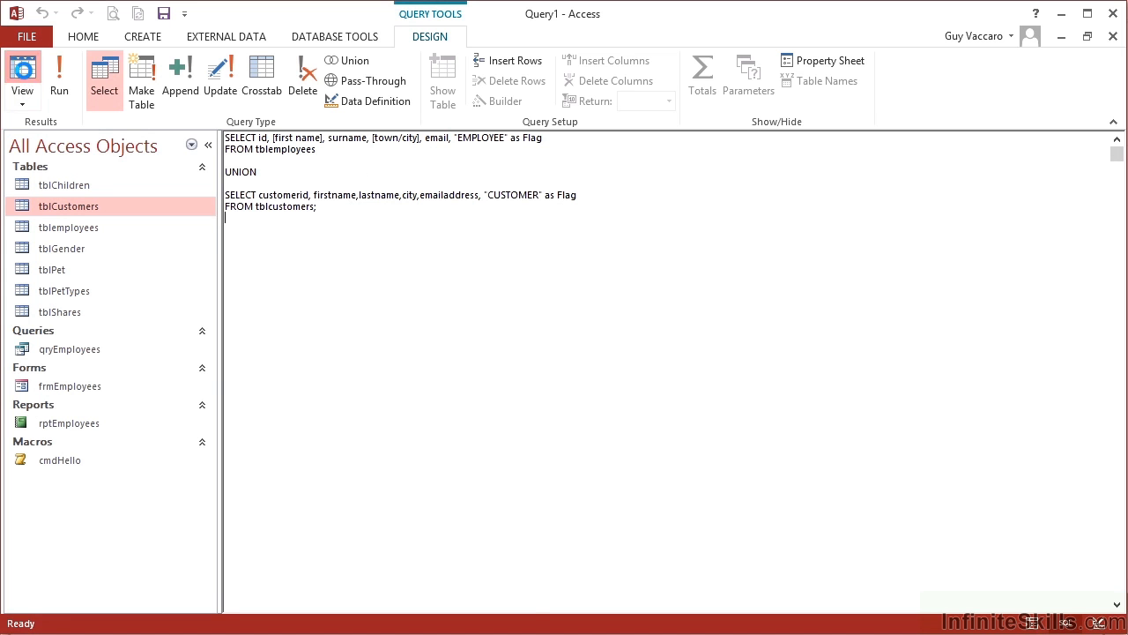
Run the union query and scroll through its 18594 EMPLOYEE and CUSTOMER rows.
left_click(24, 78)
scroll(533, 298, "down", 14)
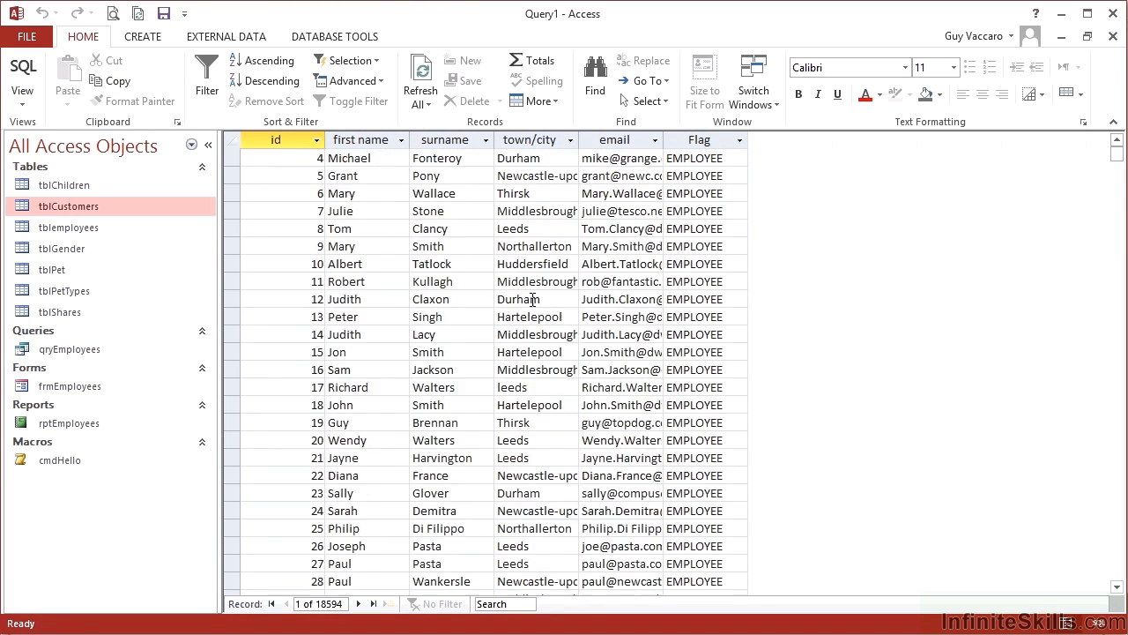
scroll(532, 299, "down", 15)
scroll(532, 299, "up", 1)
scroll(527, 286, "down", 10)
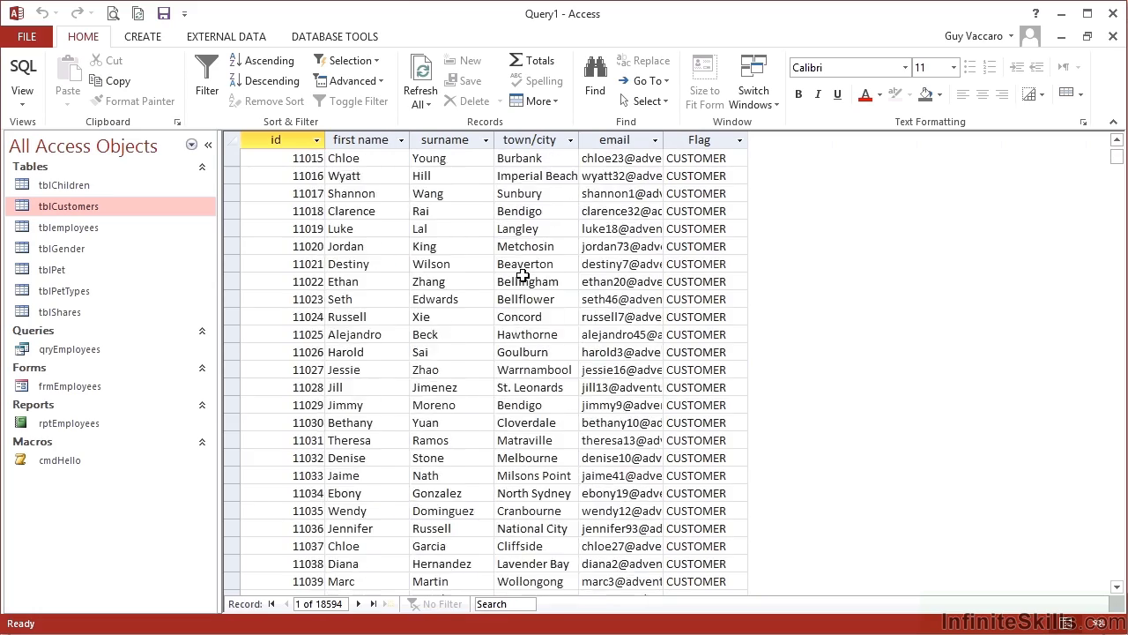
scroll(522, 275, "up", 20)
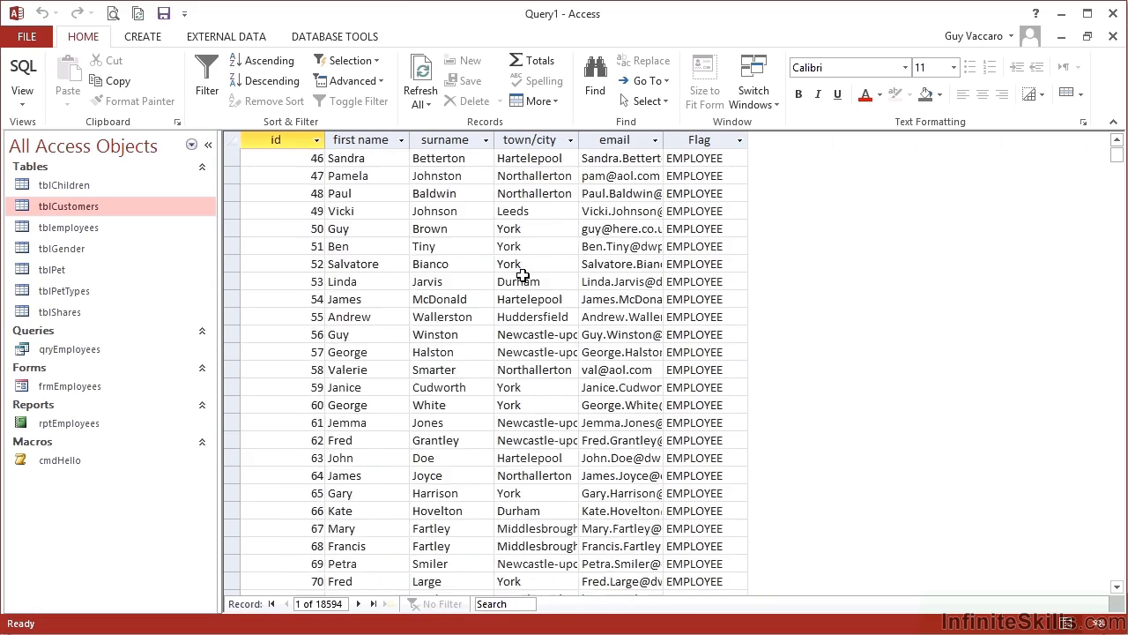
scroll(523, 276, "up", 9)
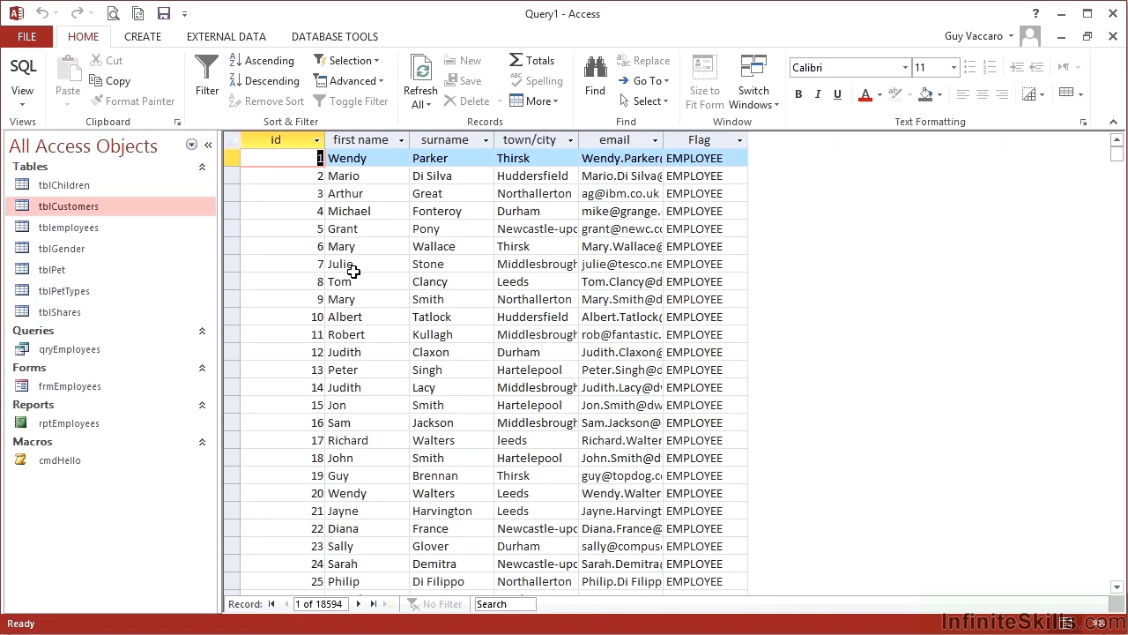
Save the union query as qryUNIONEmployeesandCustomers.
key("F12")
type("qry")
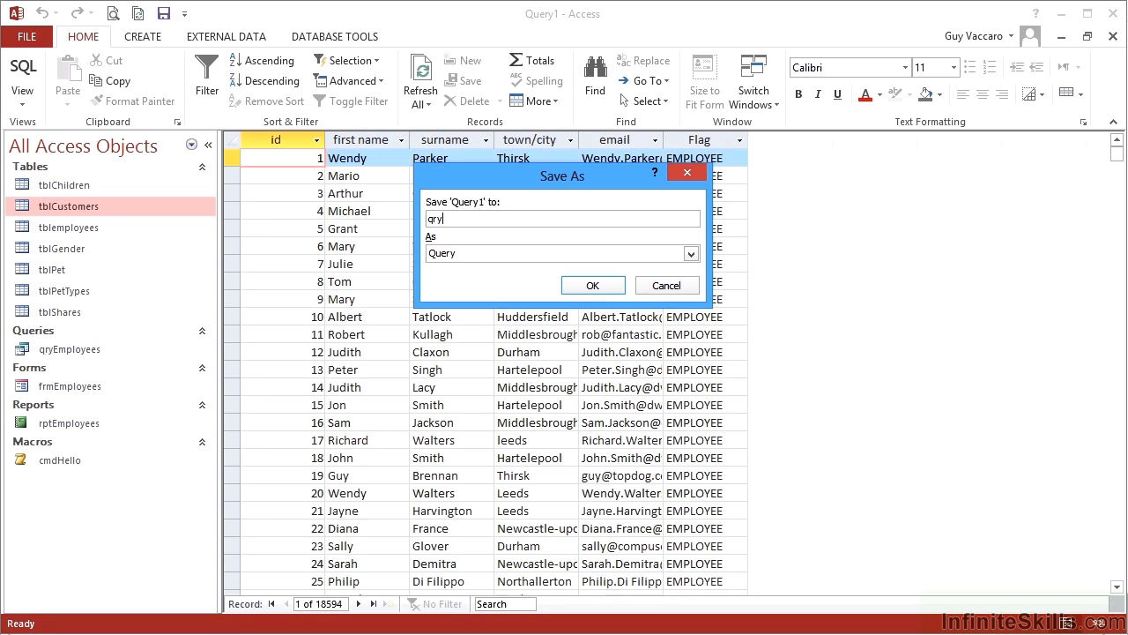
type("UNIONEmployeesandCustomers")
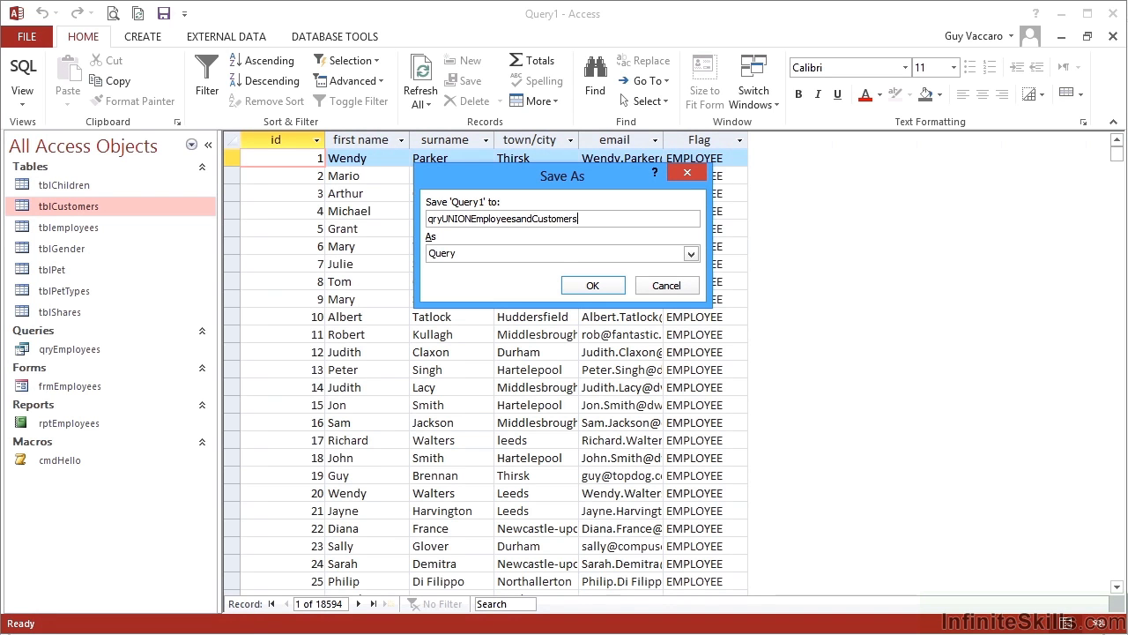
left_click(592, 284)
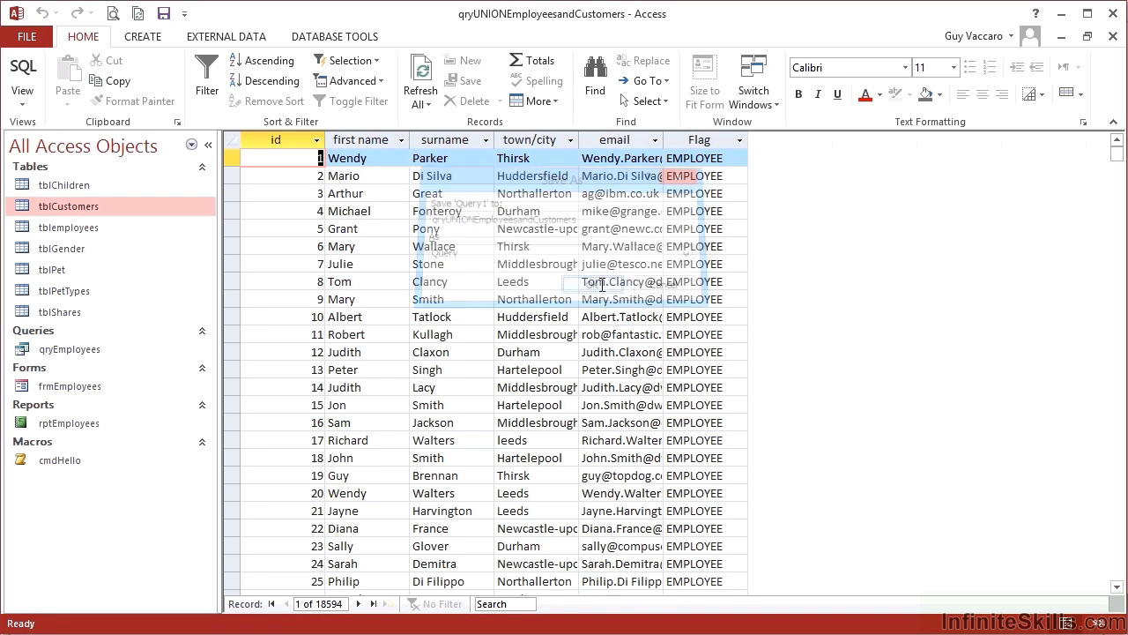
left_click(129, 356)
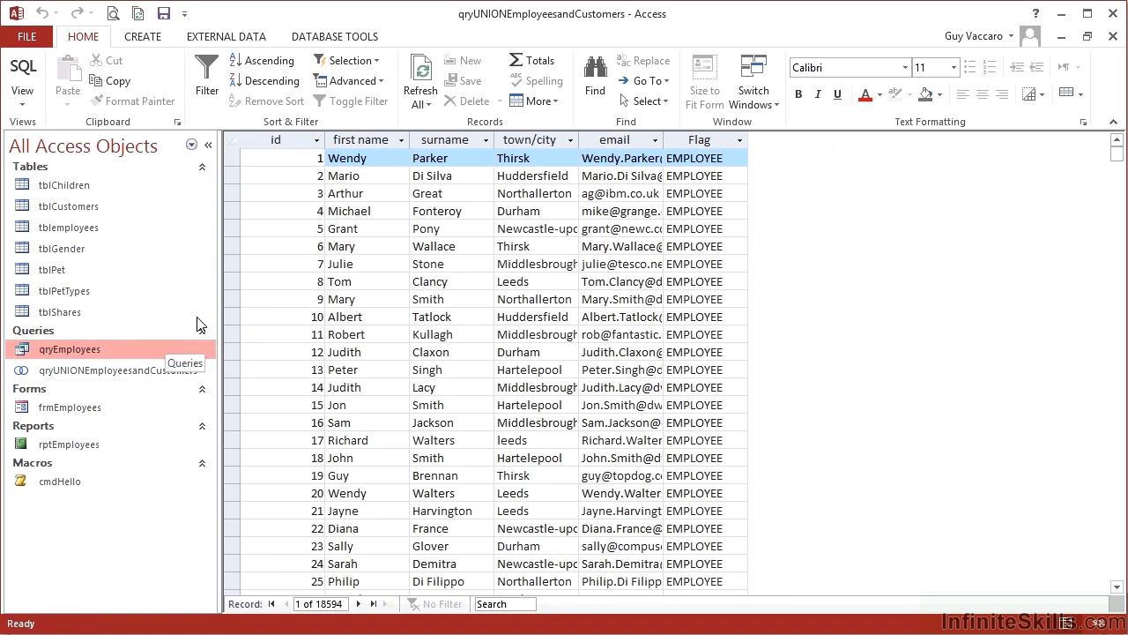
Check qryUNIONEmployeesandCustomers's results in Datasheet View, then return to its SQL for editing.
left_click(30, 74)
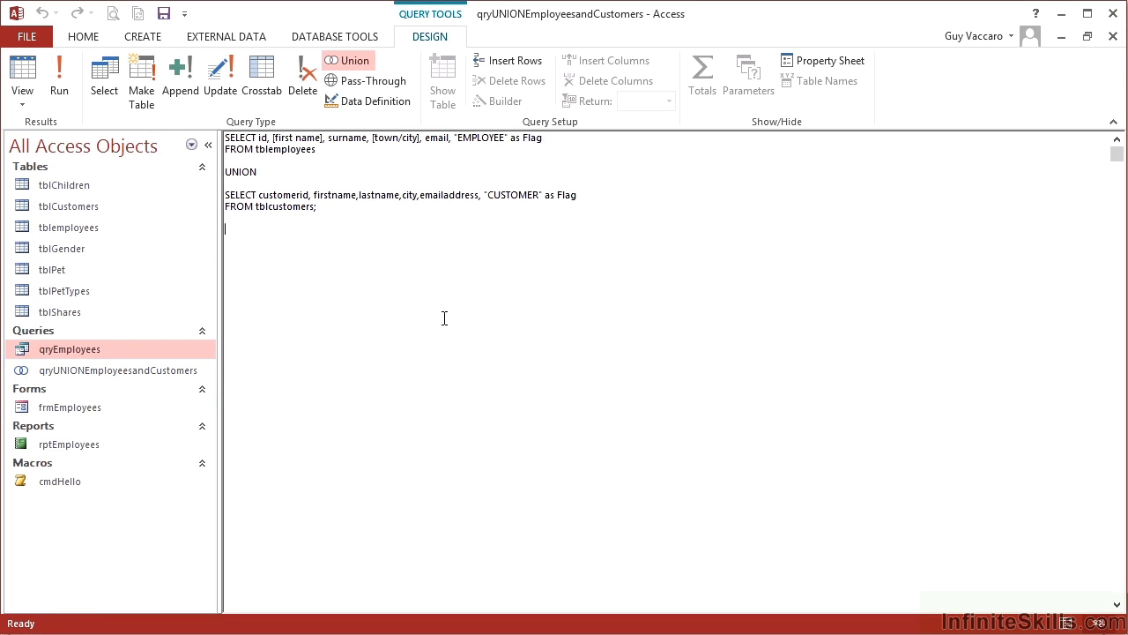
left_click(23, 101)
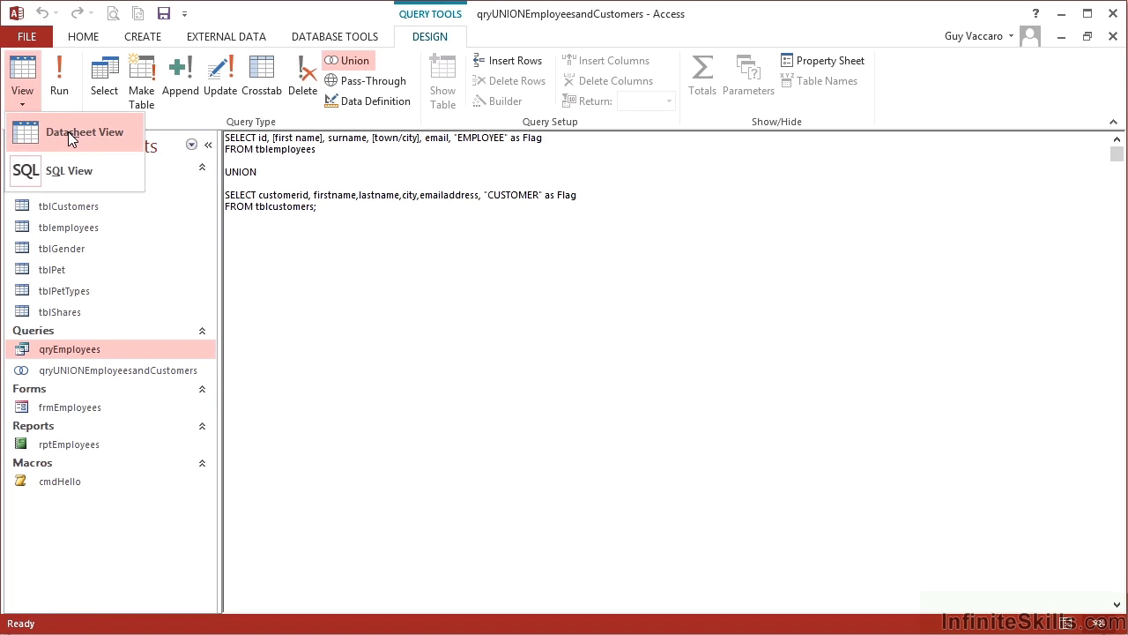
left_click(68, 131)
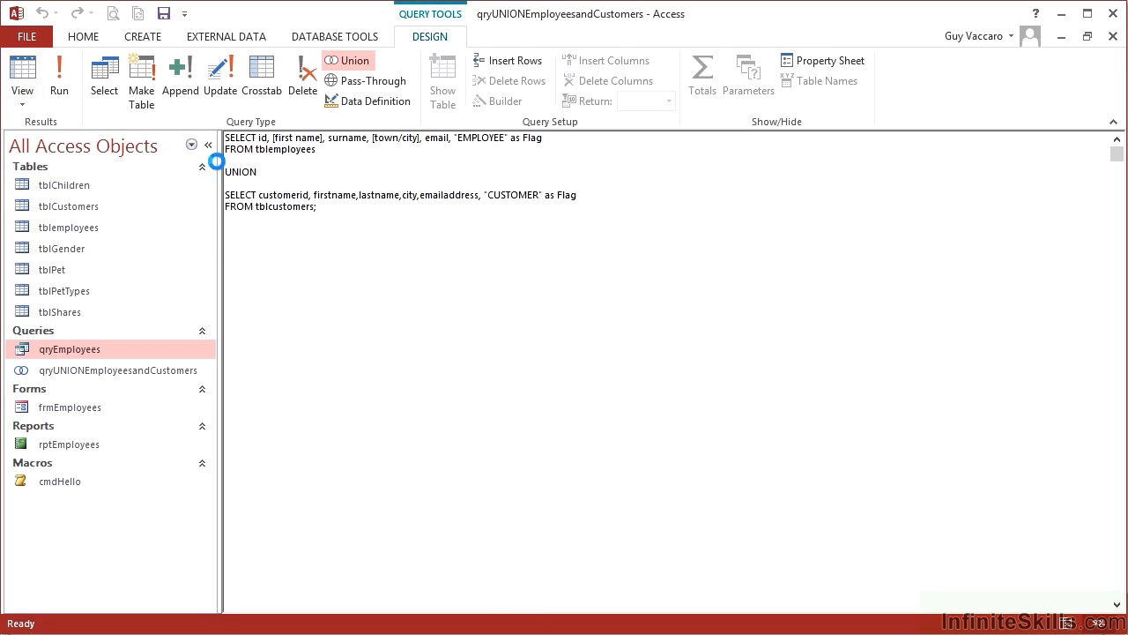
left_click(23, 70)
left_click(386, 240)
Change UNION to UNION ALL and put the closing semicolon on its own line after FROM tblcustomers.
left_click(270, 172)
type("ALL")
left_click(317, 206)
key("BackSpace")
key("Return")
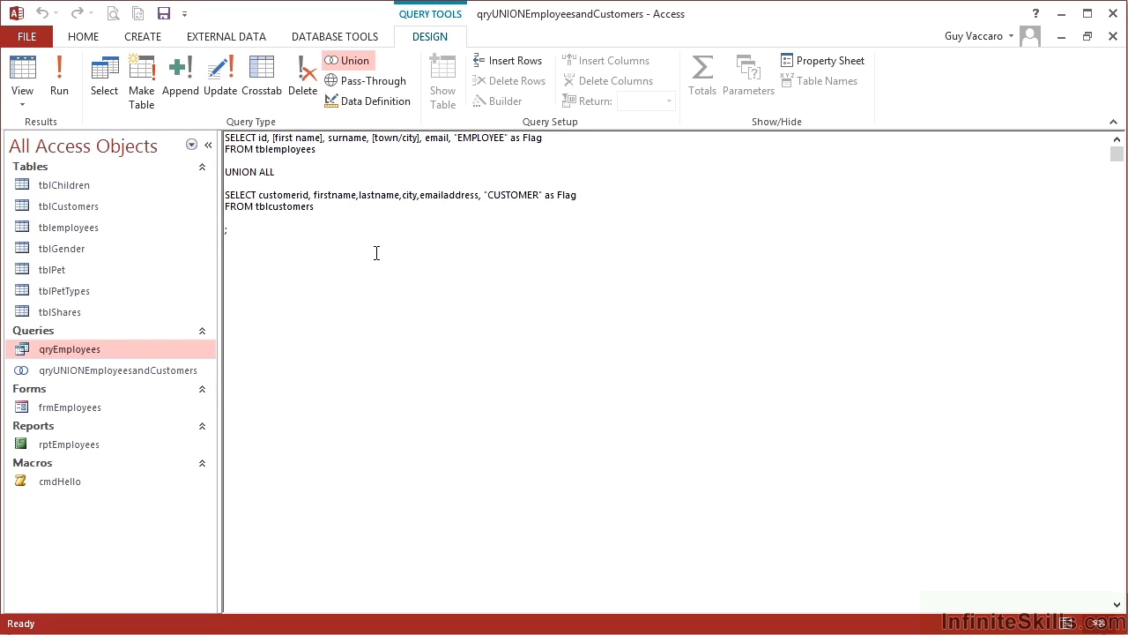